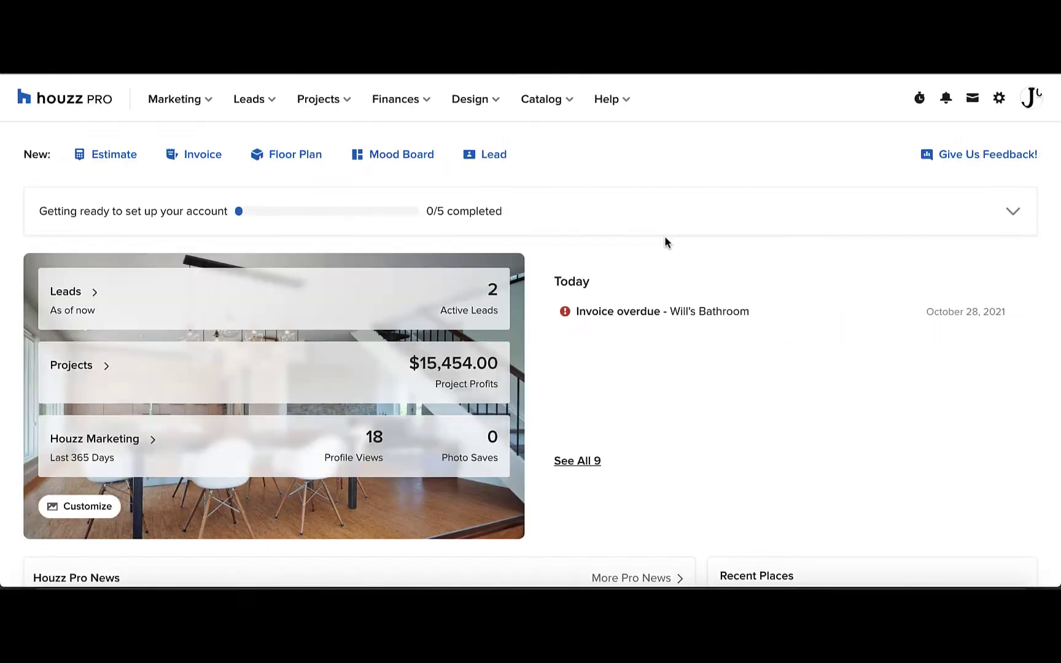
Go to the financial Reports page from the Finances menu.
{"action": "left_click", "coordinate": [386, 100]}
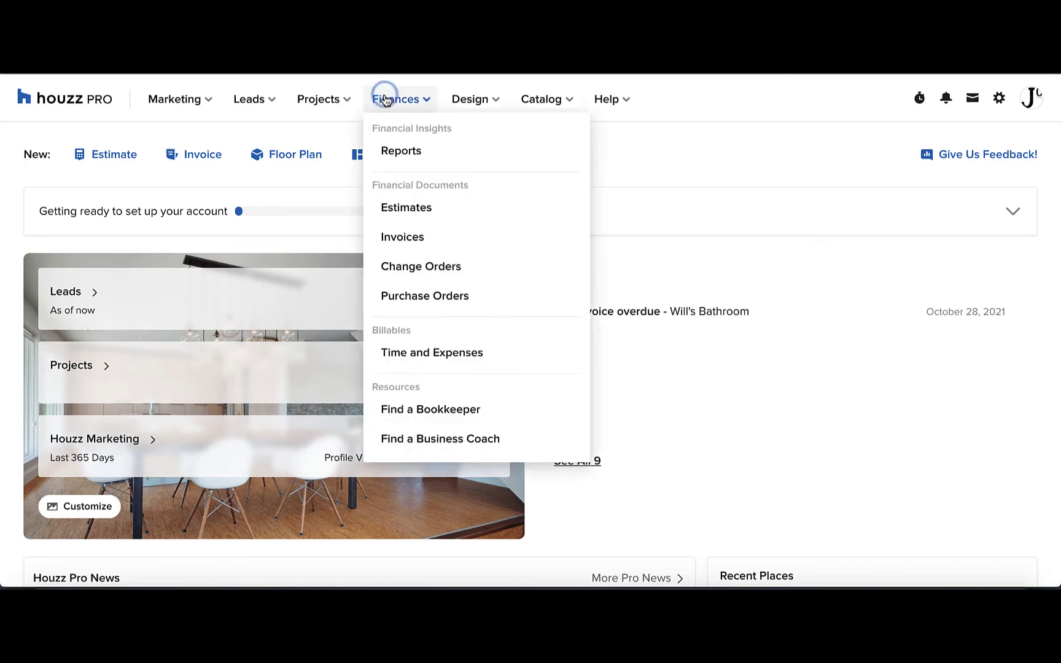
{"action": "left_click", "coordinate": [401, 151]}
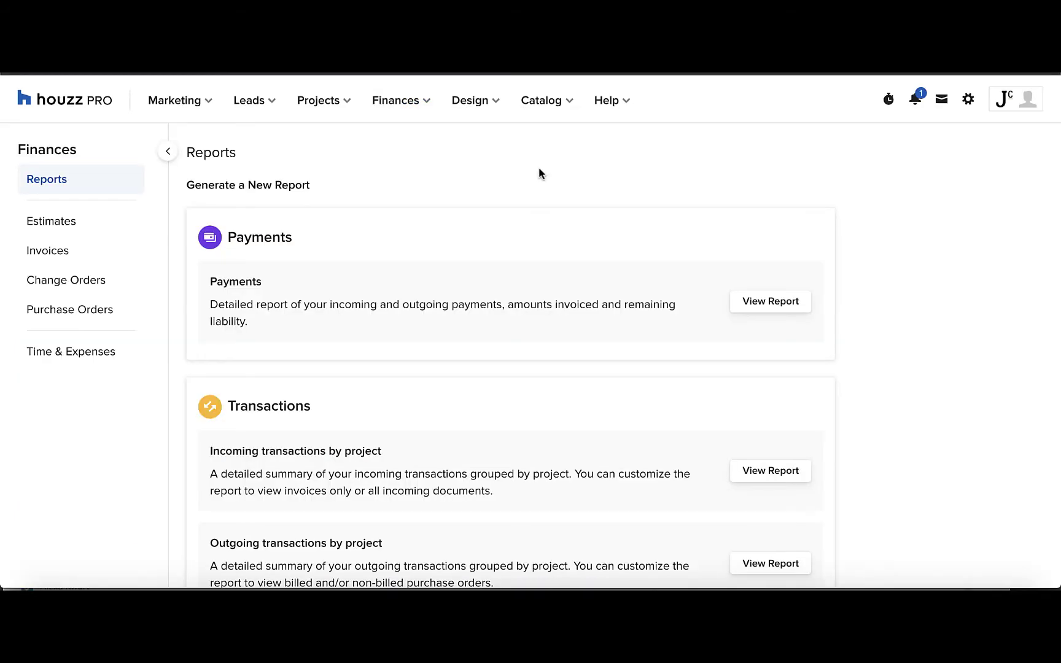
{"action": "scroll", "coordinate": [539, 169], "scroll_direction": "down", "scroll_amount": 5}
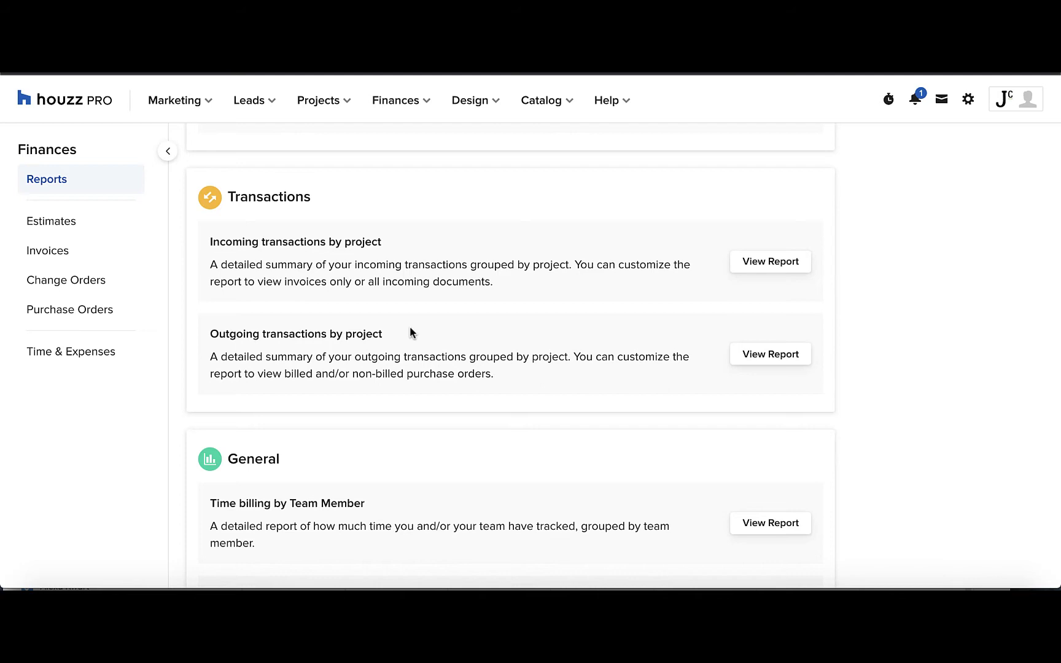
View the Incoming Transactions by Project report.
{"action": "left_click", "coordinate": [803, 261]}
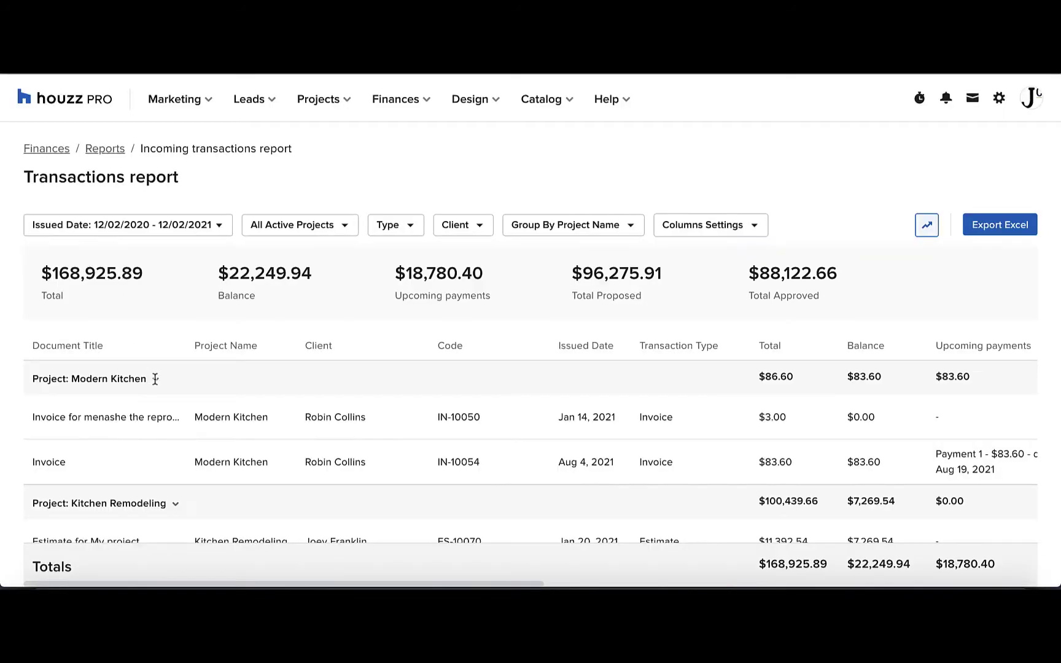
Collapse the Modern Kitchen, Kitchen Remodeling and remaining project groups.
{"action": "left_click", "coordinate": [154, 378]}
{"action": "left_click", "coordinate": [174, 414]}
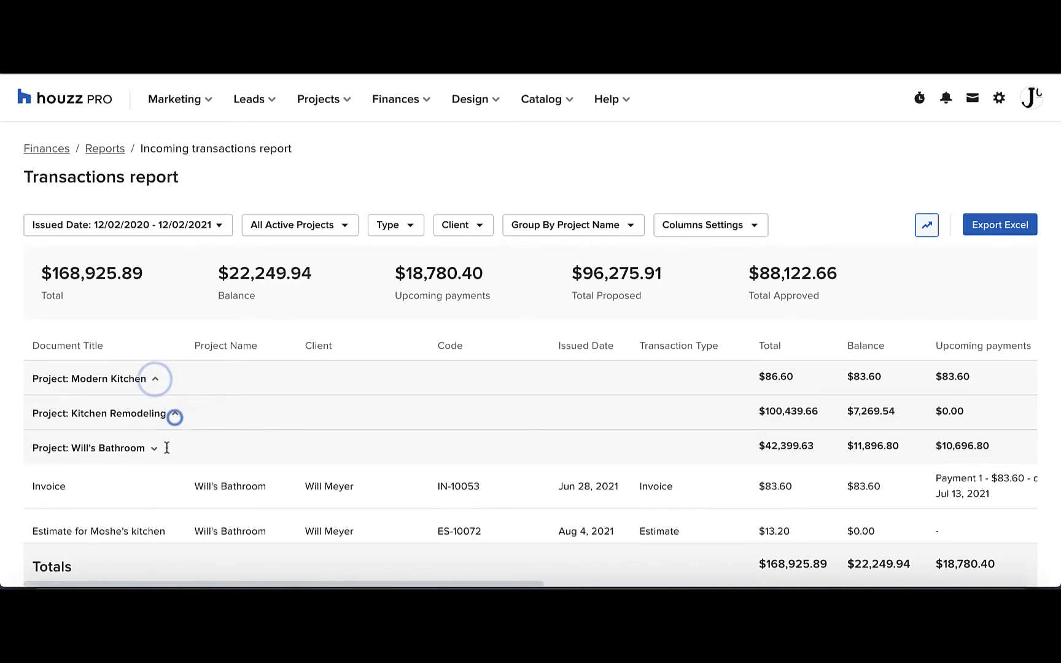
{"action": "left_click", "coordinate": [154, 447]}
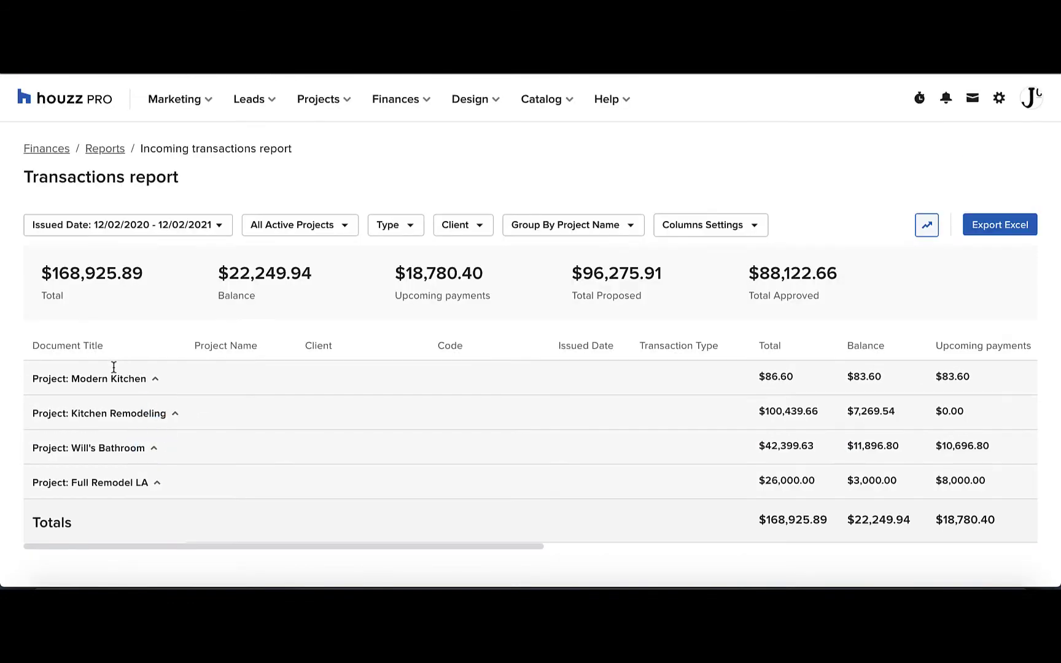
{"action": "scroll", "coordinate": [300, 436], "scroll_direction": "right", "scroll_amount": 5}
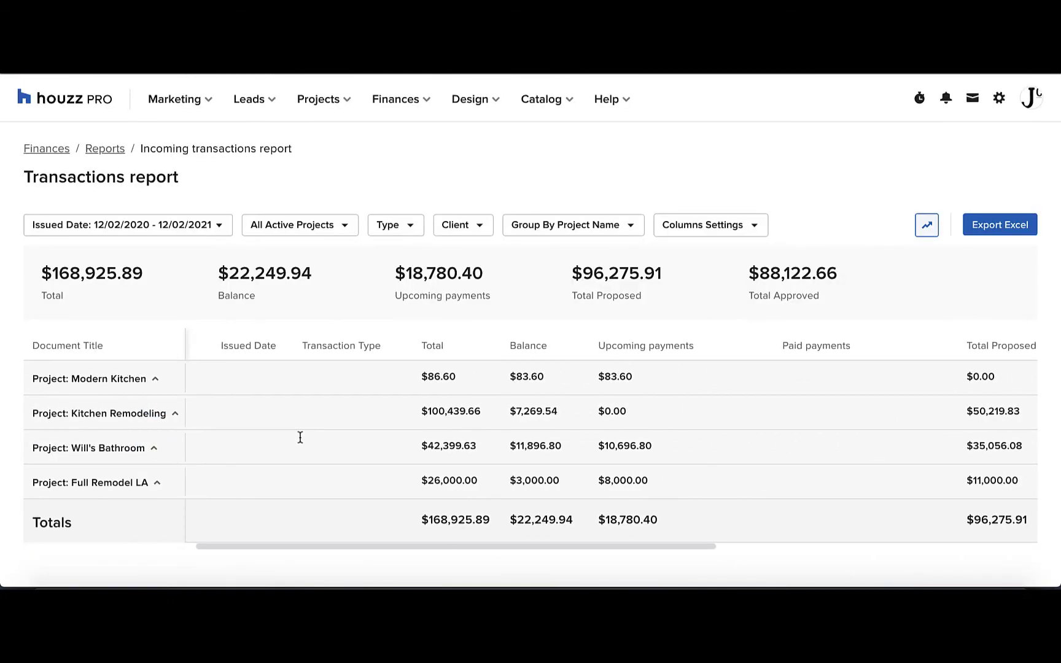
{"action": "scroll", "coordinate": [300, 437], "scroll_direction": "right", "scroll_amount": 3}
{"action": "scroll", "coordinate": [300, 437], "scroll_direction": "left", "scroll_amount": 10}
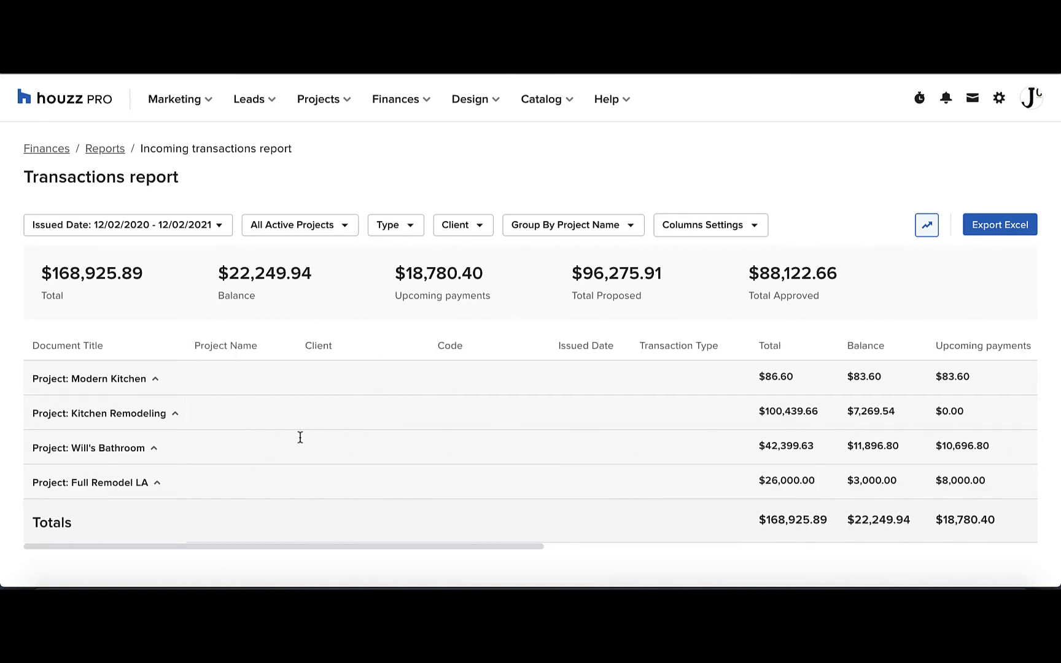
Turn off the report's totals summary display.
{"action": "left_click", "coordinate": [926, 239]}
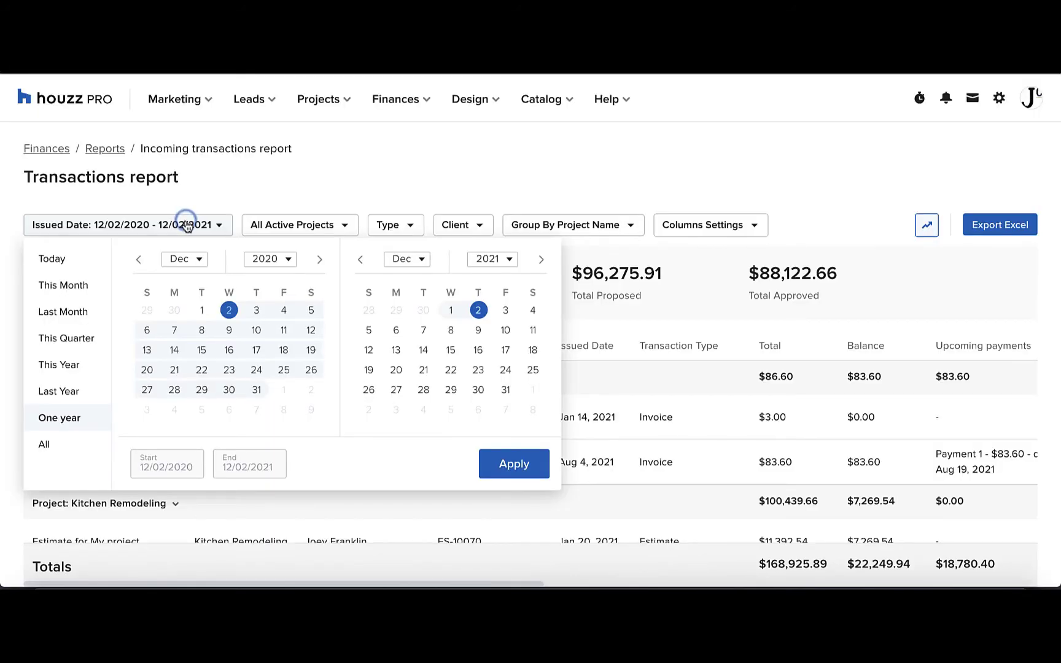
Review the Project, Type and Client filter options, then bring up the Group By choices.
{"action": "left_click", "coordinate": [323, 224]}
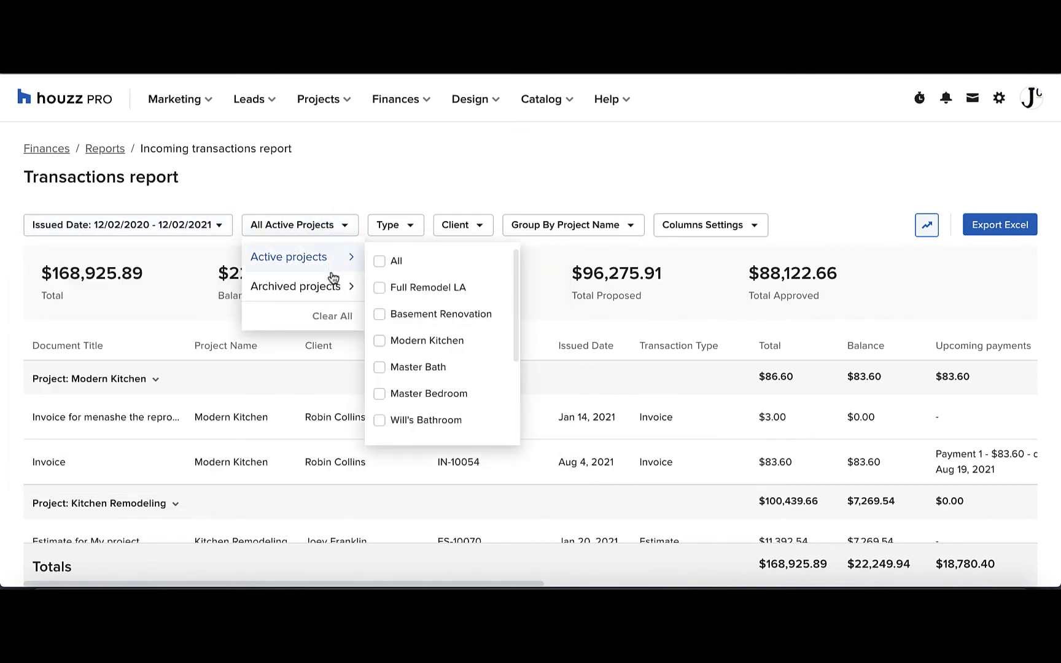
{"action": "left_click", "coordinate": [414, 225]}
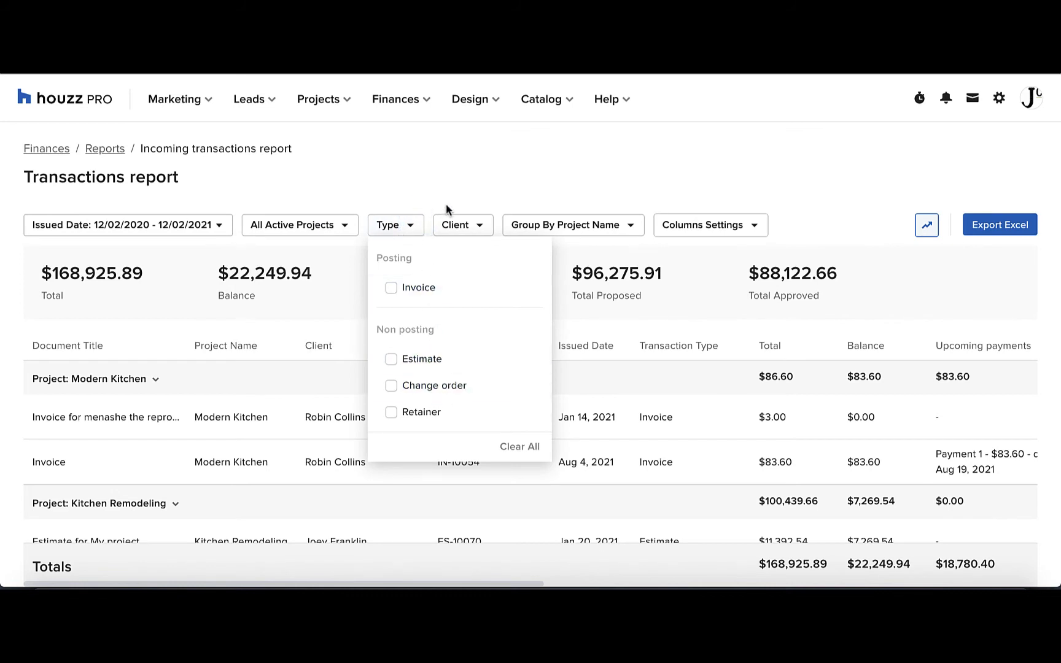
{"action": "left_click", "coordinate": [470, 226]}
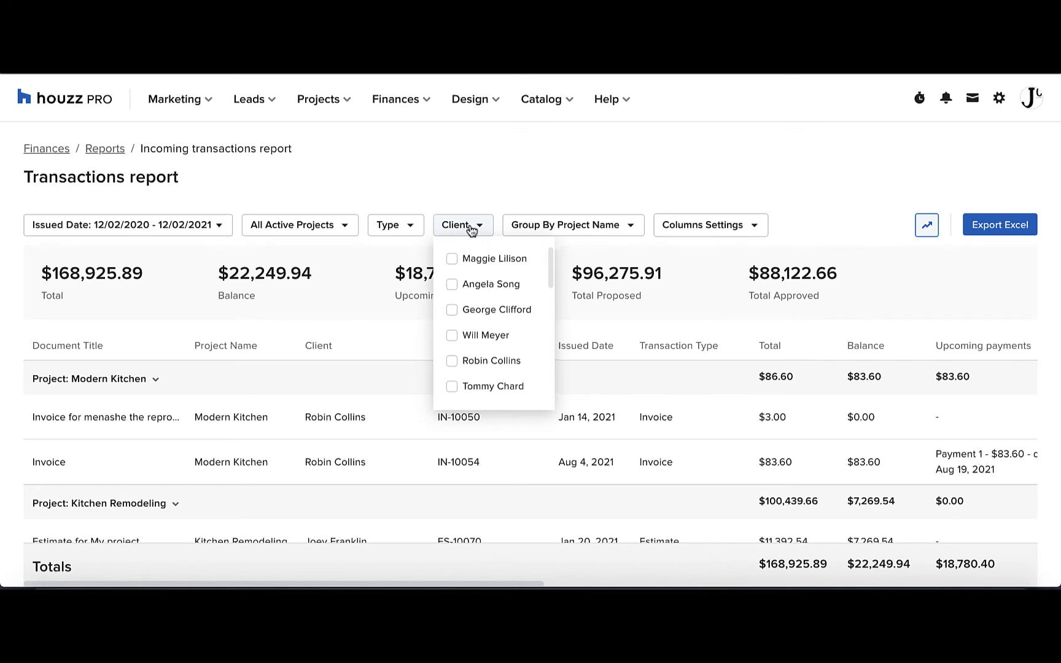
{"action": "left_click", "coordinate": [549, 234]}
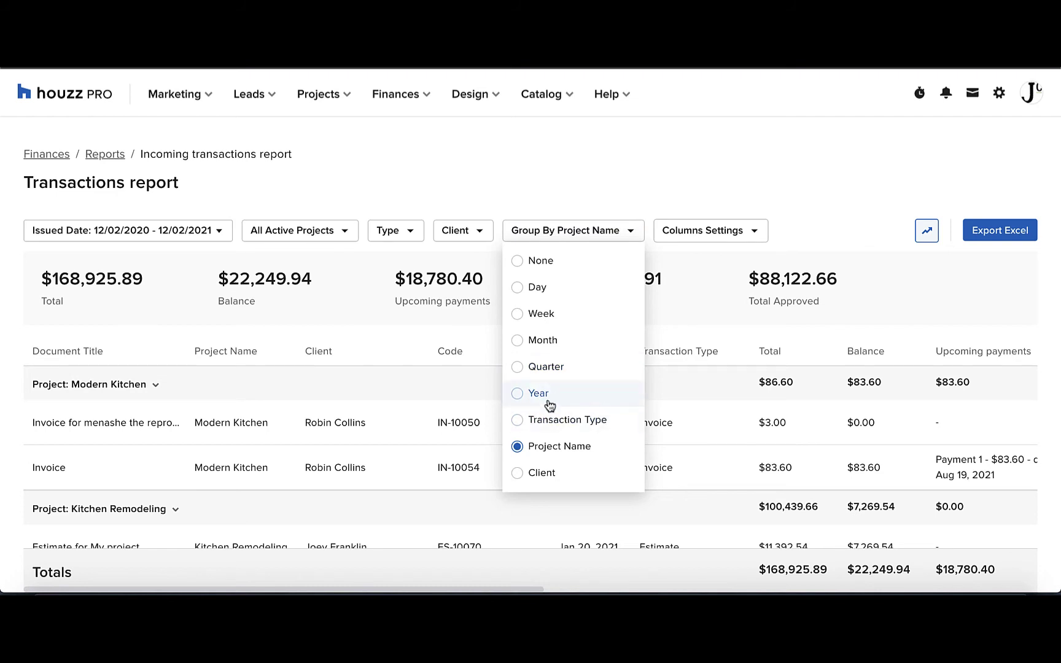
Apply Month grouping to the transactions report and show the column settings list.
{"action": "left_click", "coordinate": [541, 341]}
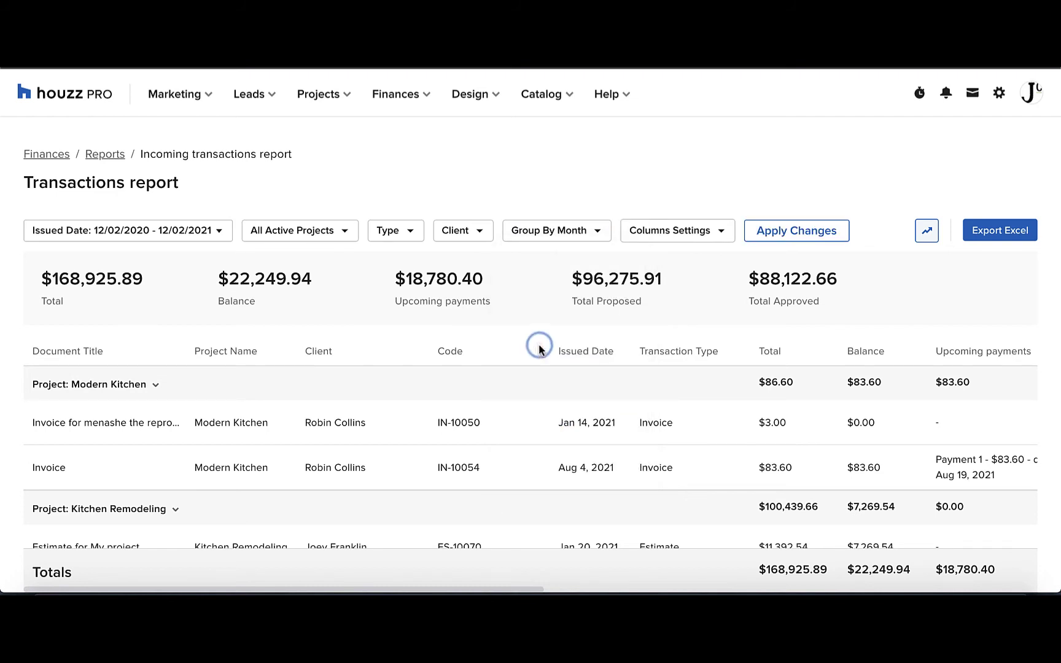
{"action": "left_click", "coordinate": [802, 237]}
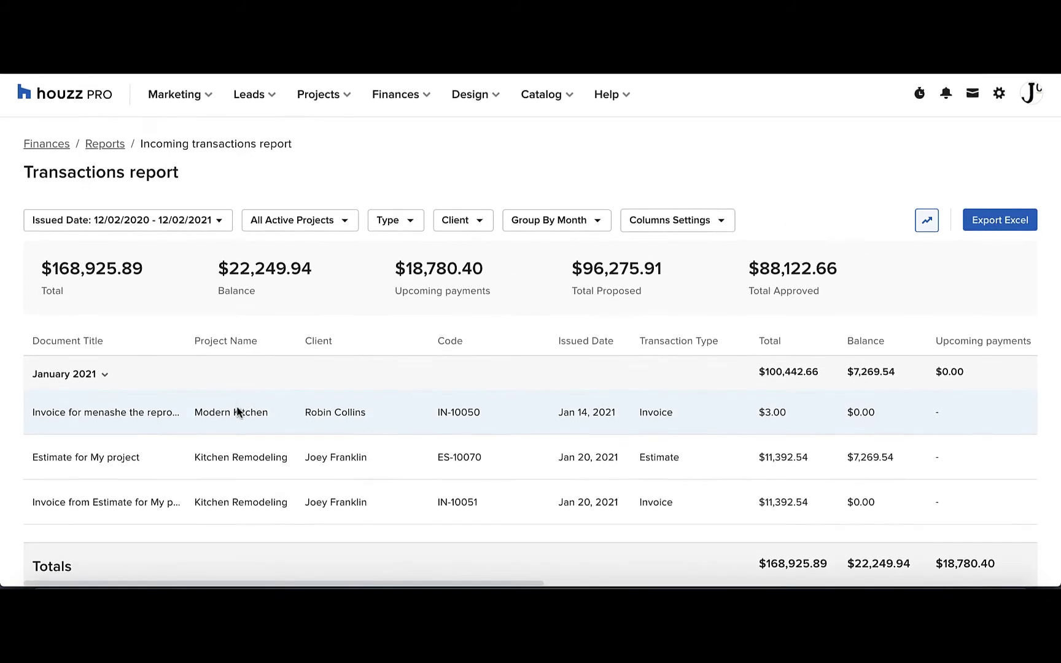
{"action": "scroll", "coordinate": [237, 409], "scroll_direction": "down", "scroll_amount": 3}
{"action": "scroll", "coordinate": [236, 405], "scroll_direction": "down", "scroll_amount": 1}
{"action": "scroll", "coordinate": [237, 406], "scroll_direction": "down", "scroll_amount": 1}
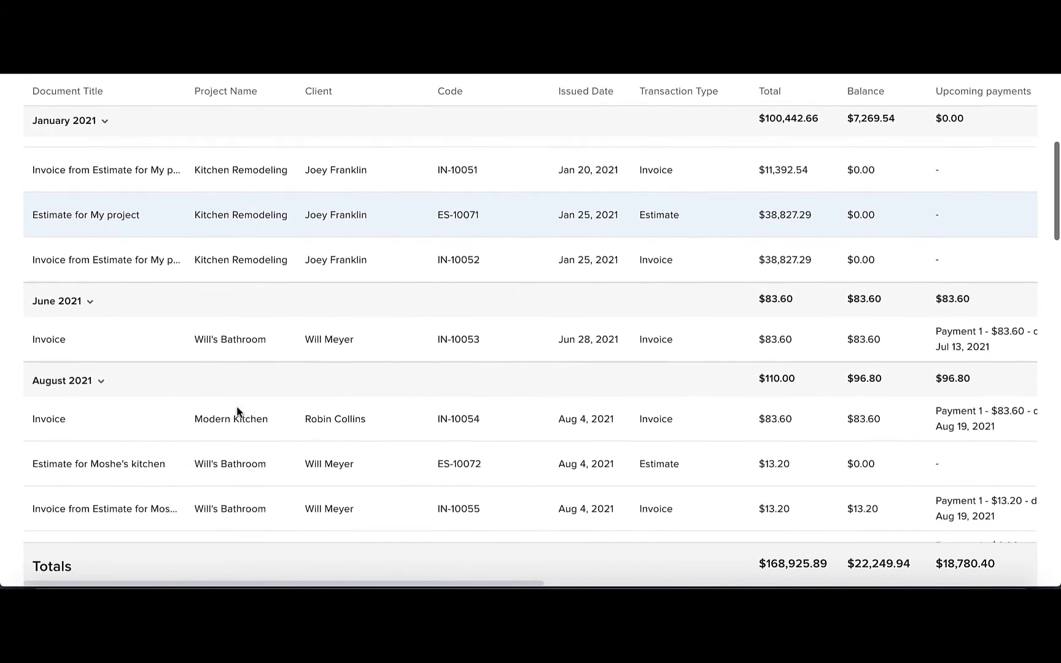
{"action": "scroll", "coordinate": [237, 405], "scroll_direction": "down", "scroll_amount": 1}
{"action": "scroll", "coordinate": [236, 406], "scroll_direction": "down", "scroll_amount": 1}
{"action": "scroll", "coordinate": [237, 412], "scroll_direction": "down", "scroll_amount": 2}
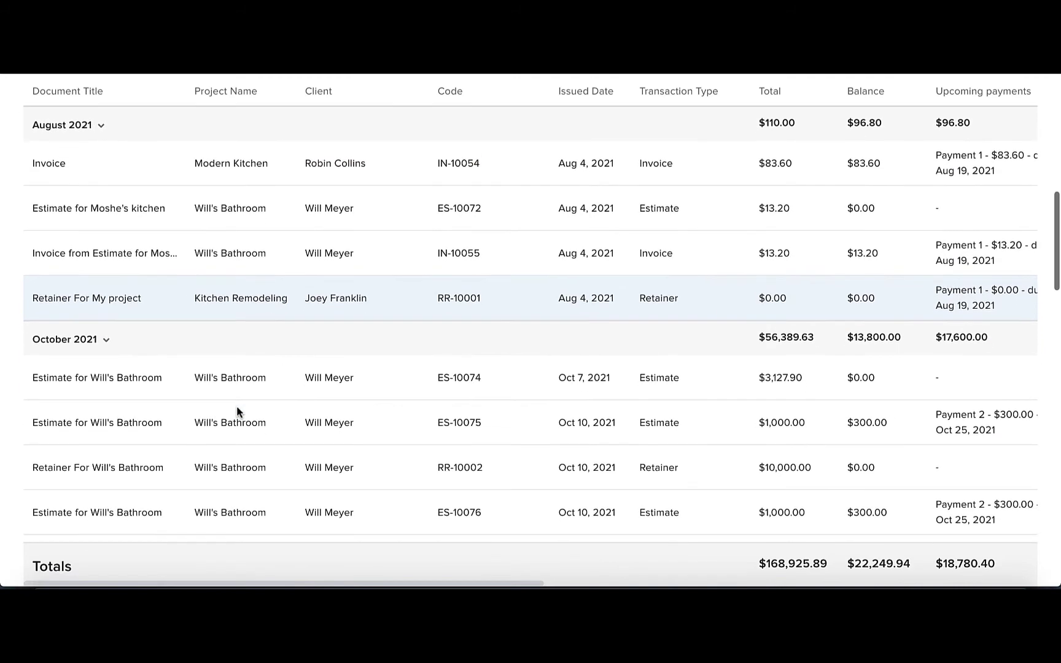
{"action": "scroll", "coordinate": [237, 411], "scroll_direction": "up", "scroll_amount": 3}
{"action": "scroll", "coordinate": [239, 413], "scroll_direction": "up", "scroll_amount": 5}
{"action": "scroll", "coordinate": [239, 413], "scroll_direction": "up", "scroll_amount": 1}
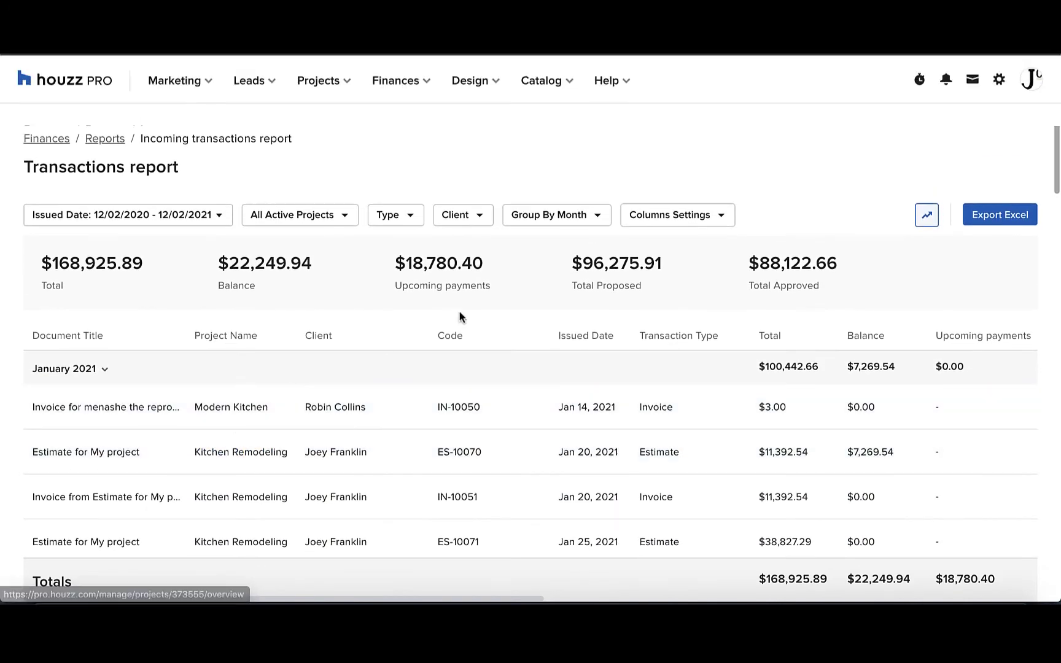
{"action": "left_click", "coordinate": [657, 217]}
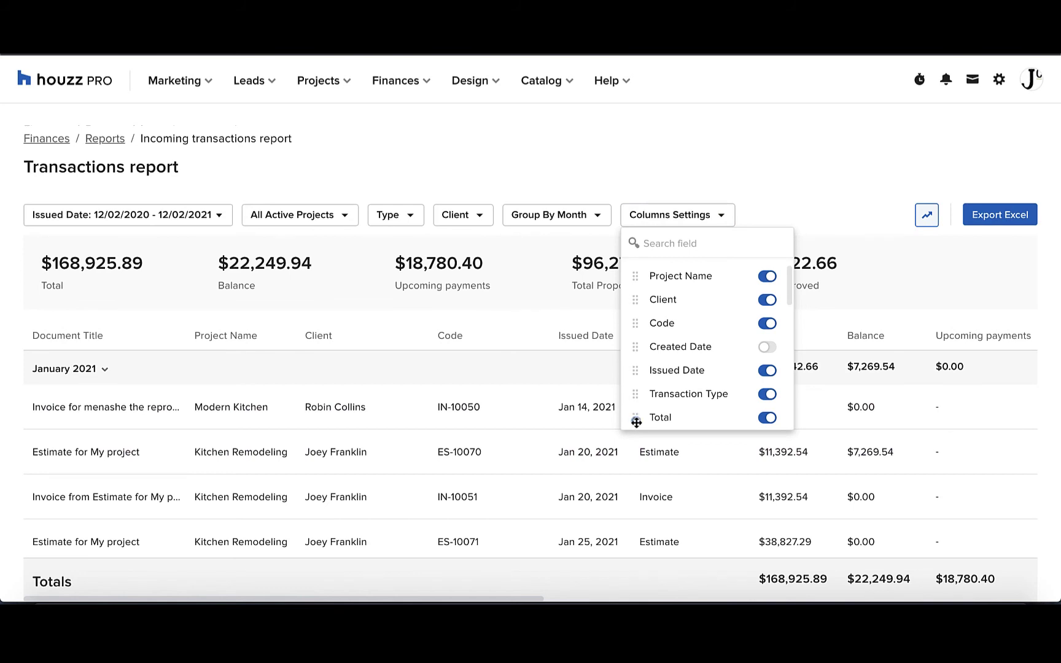
Move Total after Project Name, hide Client, and export the report to Excel.
{"action": "left_click_drag", "start_coordinate": [635, 418], "coordinate": [638, 299]}
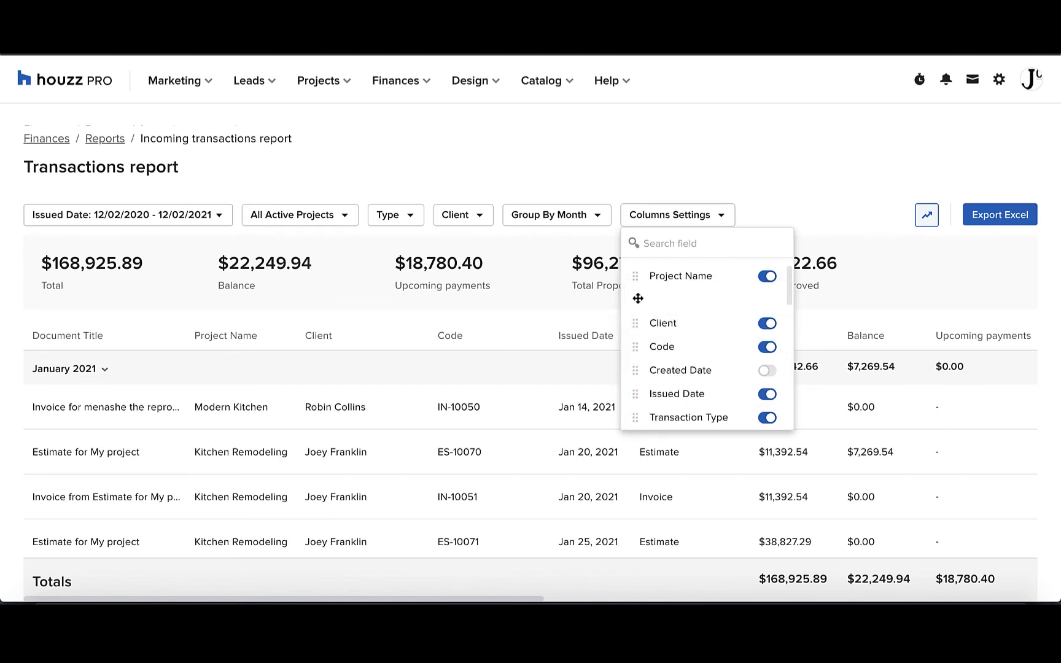
{"action": "left_click", "coordinate": [768, 323]}
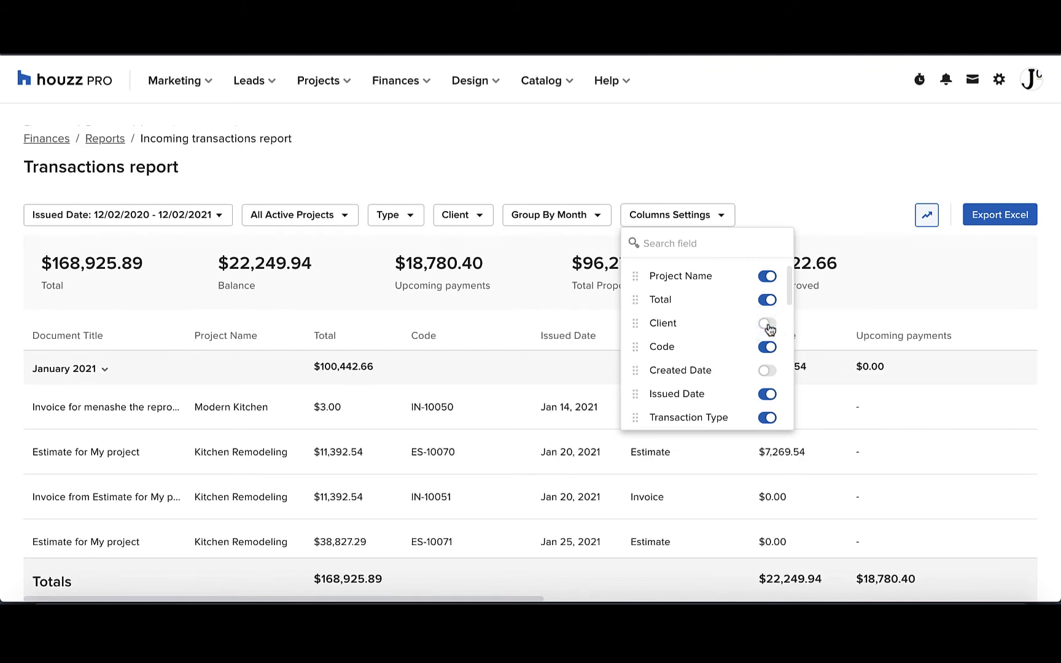
{"action": "left_click", "coordinate": [807, 190]}
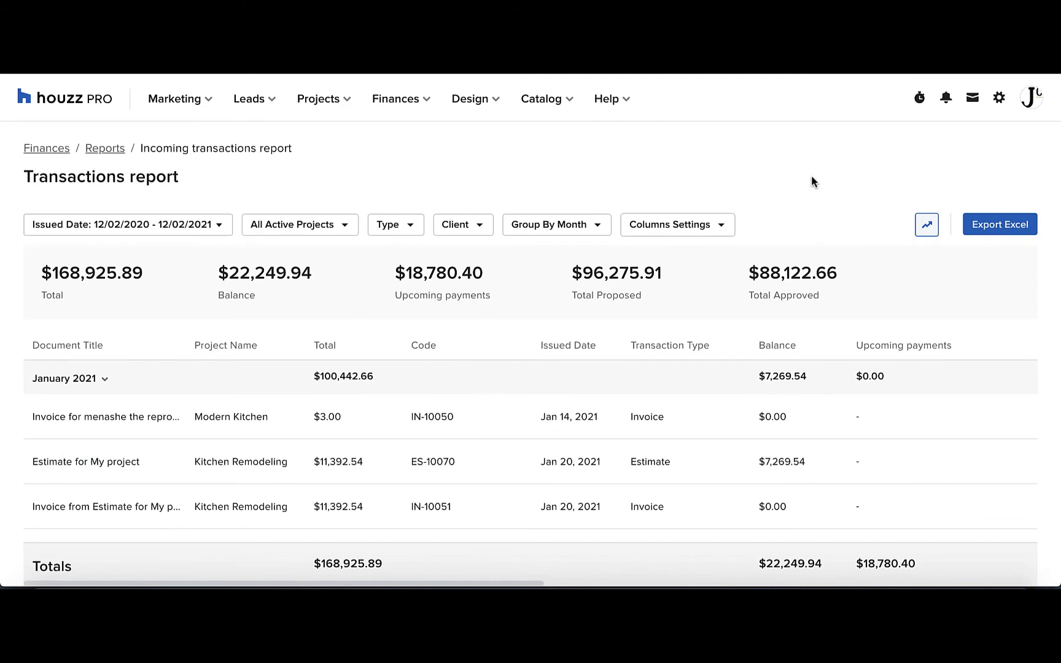
{"action": "left_click", "coordinate": [1000, 225]}
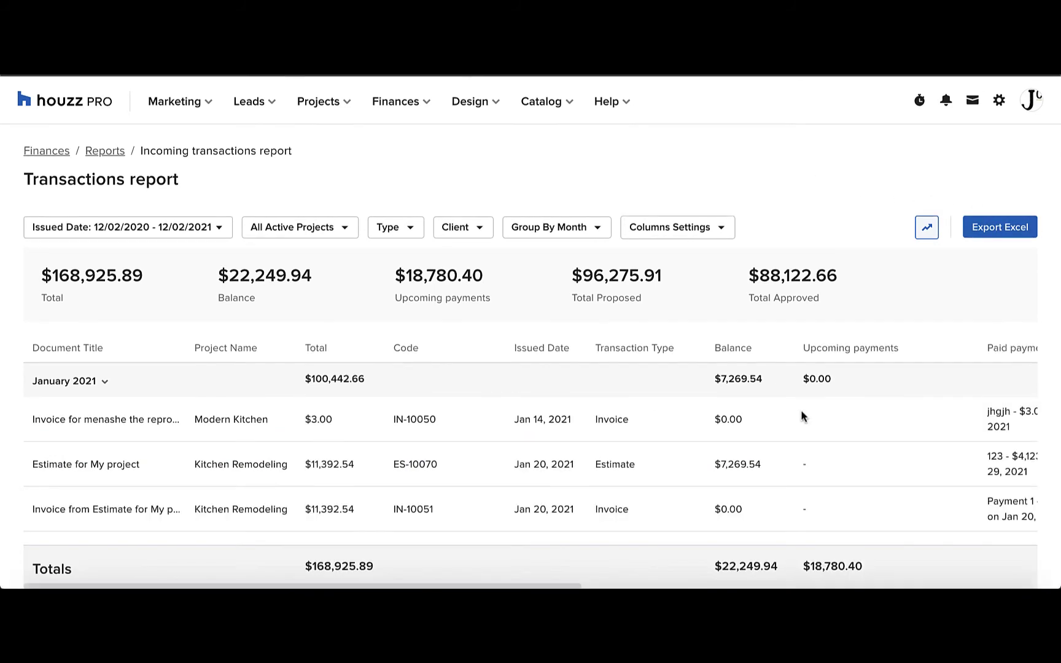
{"action": "scroll", "coordinate": [800, 413], "scroll_direction": "down", "scroll_amount": 5}
{"action": "scroll", "coordinate": [801, 413], "scroll_direction": "down", "scroll_amount": 5}
{"action": "scroll", "coordinate": [801, 412], "scroll_direction": "down", "scroll_amount": 1}
{"action": "scroll", "coordinate": [800, 414], "scroll_direction": "right", "scroll_amount": 3}
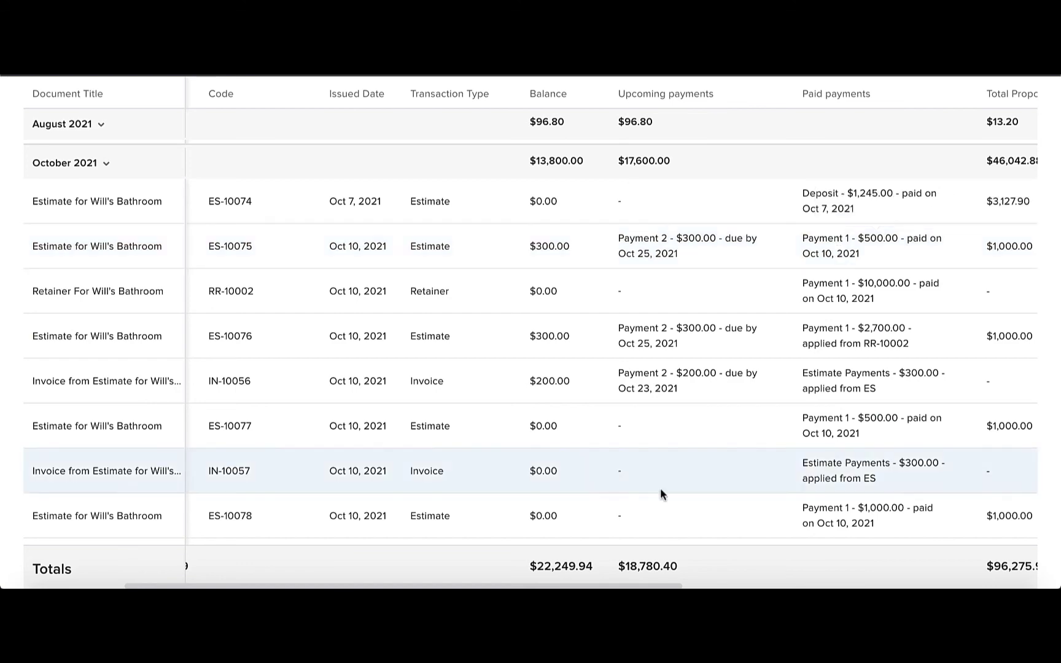
{"action": "scroll", "coordinate": [481, 578], "scroll_direction": "left", "scroll_amount": 3}
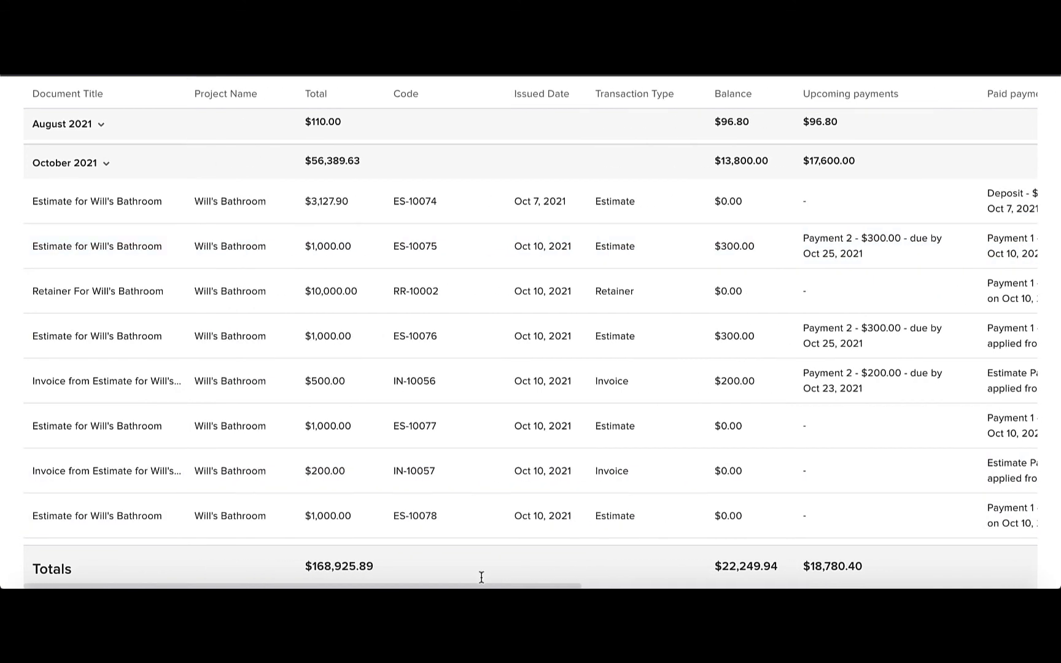
{"action": "scroll", "coordinate": [481, 578], "scroll_direction": "right", "scroll_amount": 5}
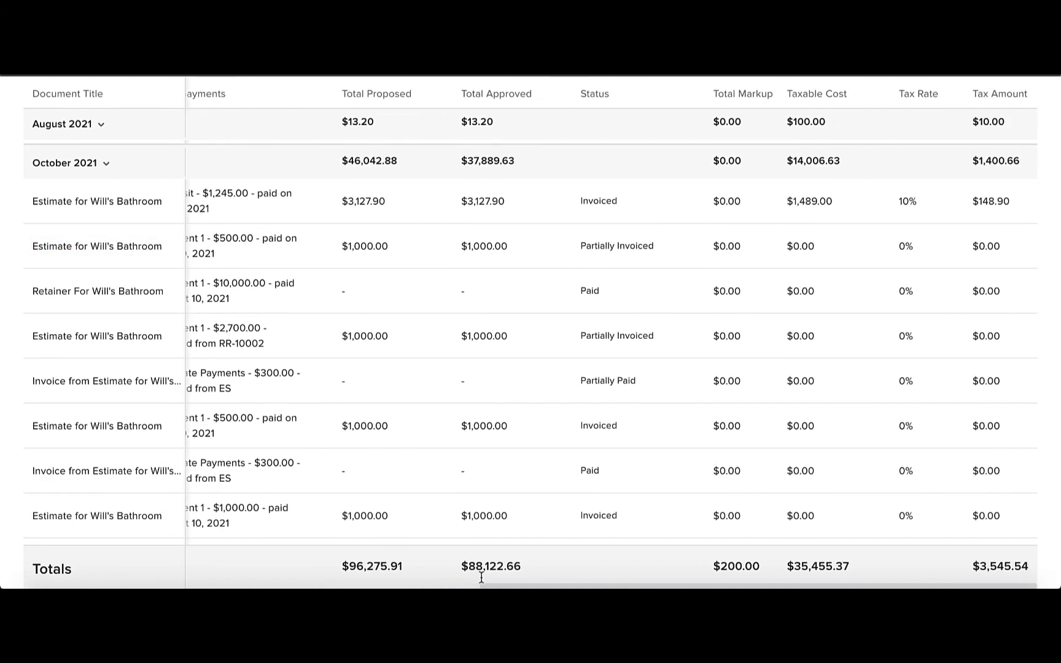
{"action": "scroll", "coordinate": [481, 578], "scroll_direction": "left", "scroll_amount": 2}
{"action": "scroll", "coordinate": [481, 577], "scroll_direction": "left", "scroll_amount": 3}
{"action": "scroll", "coordinate": [481, 578], "scroll_direction": "up", "scroll_amount": 5}
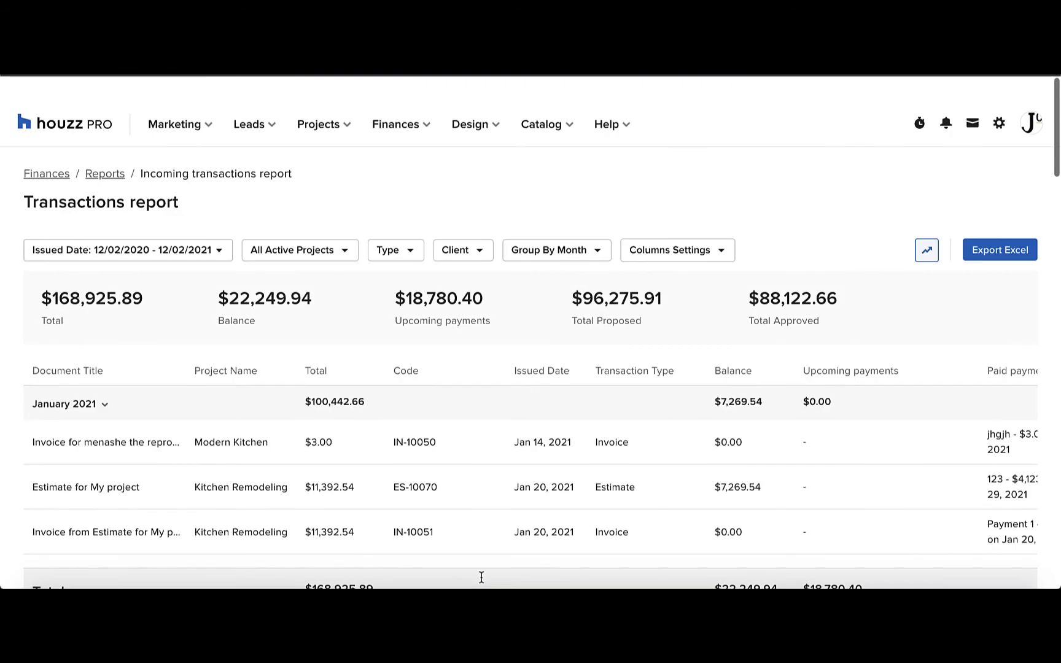
{"action": "scroll", "coordinate": [481, 578], "scroll_direction": "down", "scroll_amount": 1}
{"action": "scroll", "coordinate": [712, 460], "scroll_direction": "right", "scroll_amount": 3}
{"action": "scroll", "coordinate": [712, 461], "scroll_direction": "right", "scroll_amount": 2}
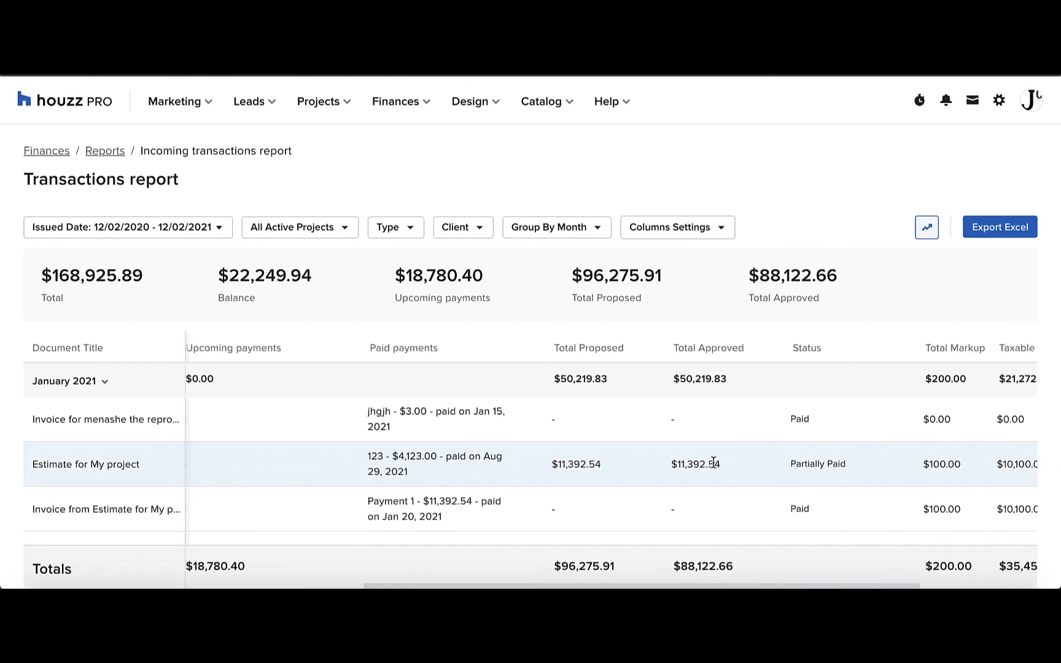
{"action": "scroll", "coordinate": [713, 462], "scroll_direction": "right", "scroll_amount": 3}
{"action": "scroll", "coordinate": [714, 462], "scroll_direction": "right", "scroll_amount": 2}
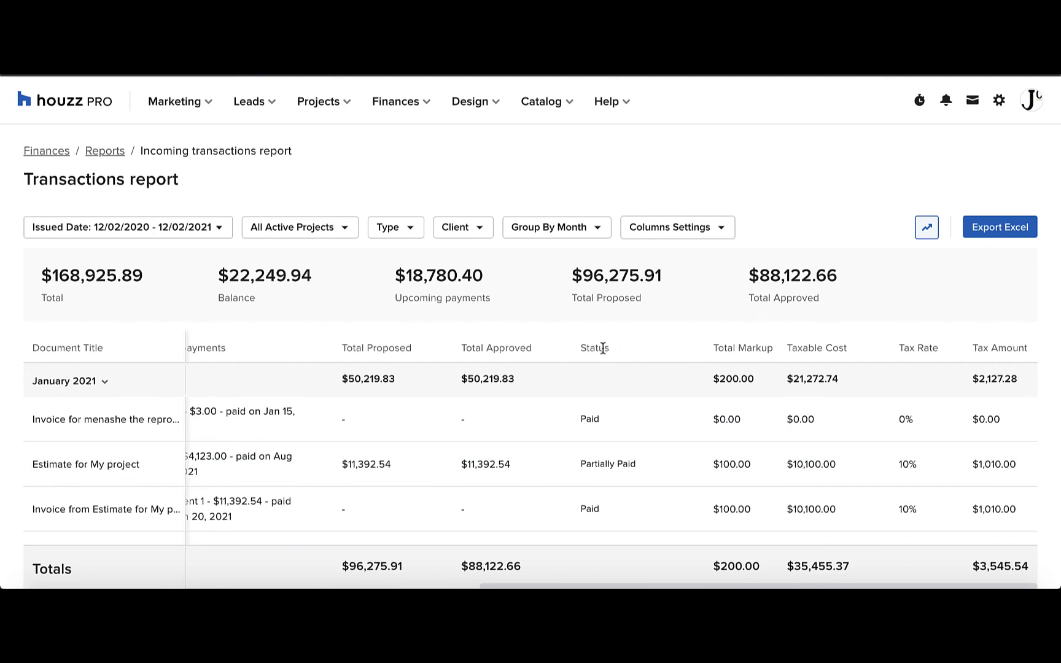
{"action": "scroll", "coordinate": [670, 525], "scroll_direction": "down", "scroll_amount": 2}
{"action": "scroll", "coordinate": [669, 539], "scroll_direction": "down", "scroll_amount": 2}
{"action": "scroll", "coordinate": [665, 539], "scroll_direction": "down", "scroll_amount": 3}
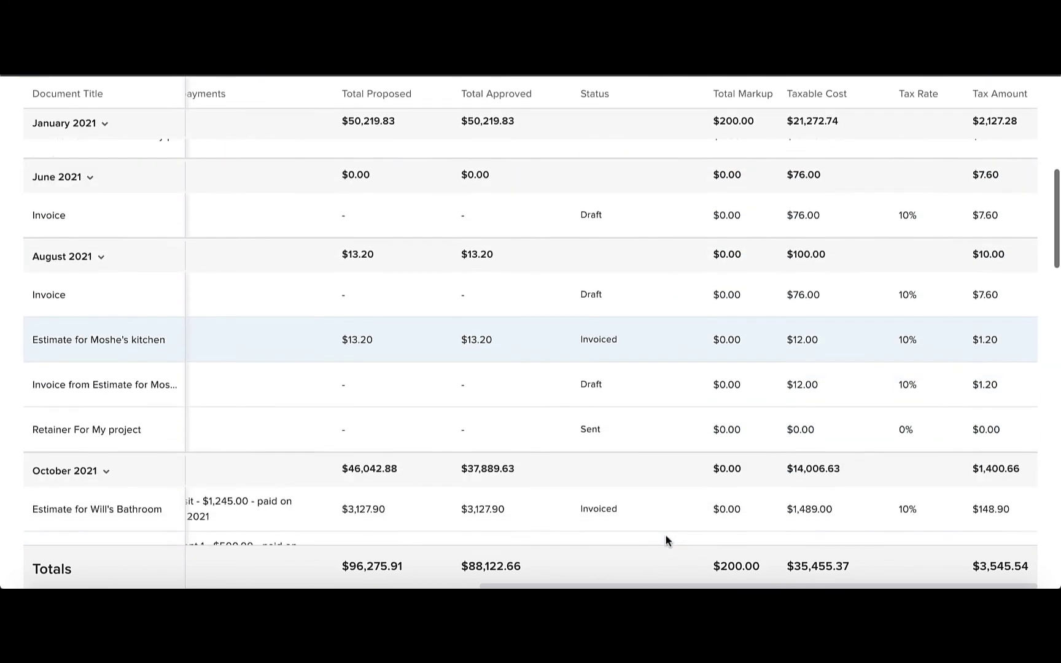
{"action": "scroll", "coordinate": [665, 540], "scroll_direction": "down", "scroll_amount": 3}
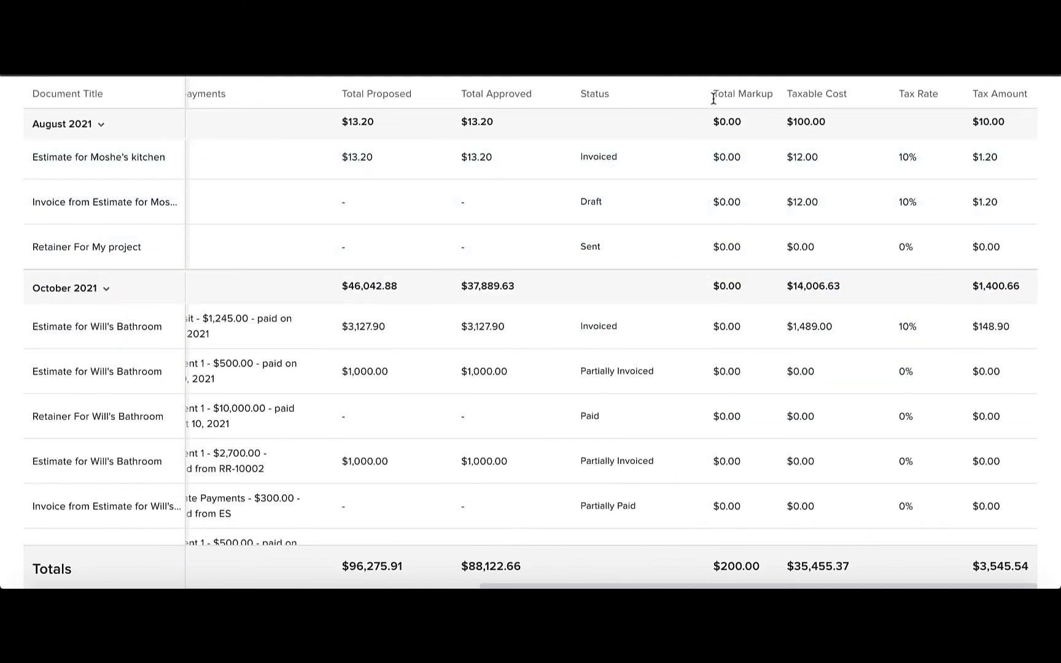